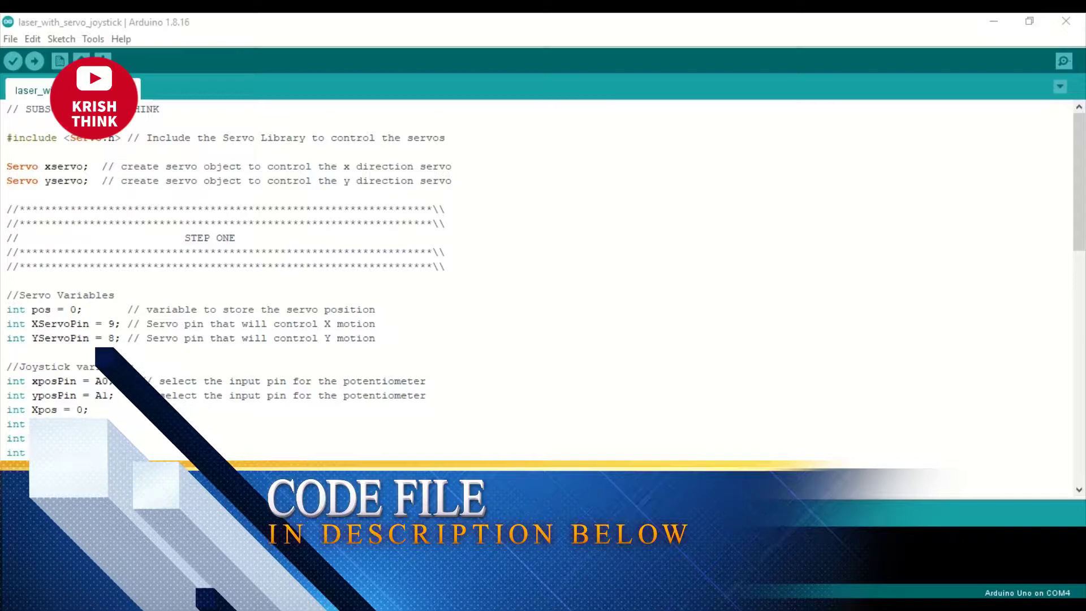
- Check the board and port settings, leaving Arduino Uno on COM4 unchanged
click(93, 39)
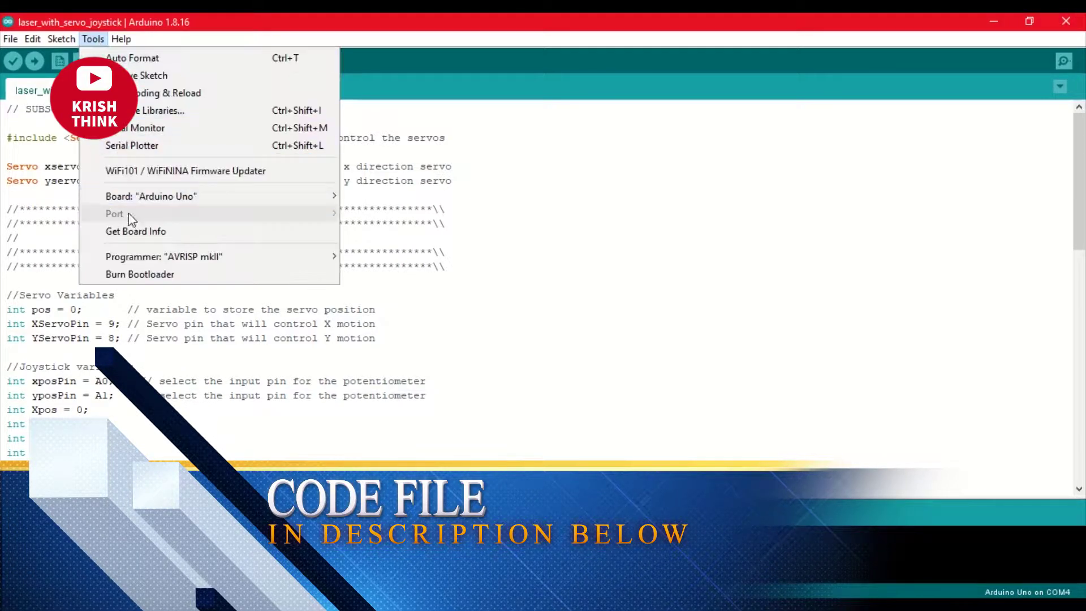
click(41, 96)
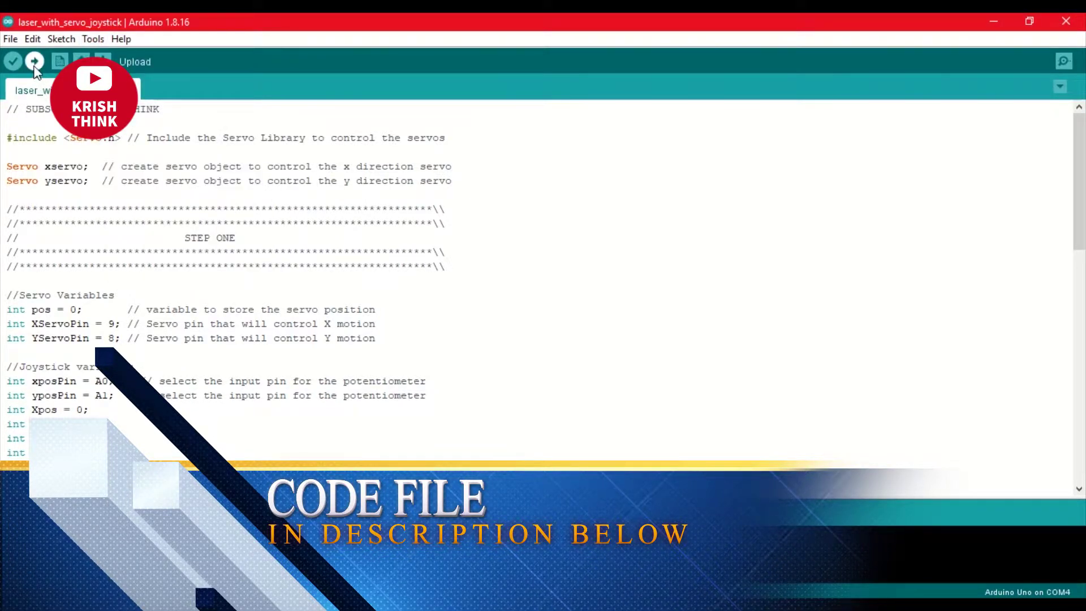